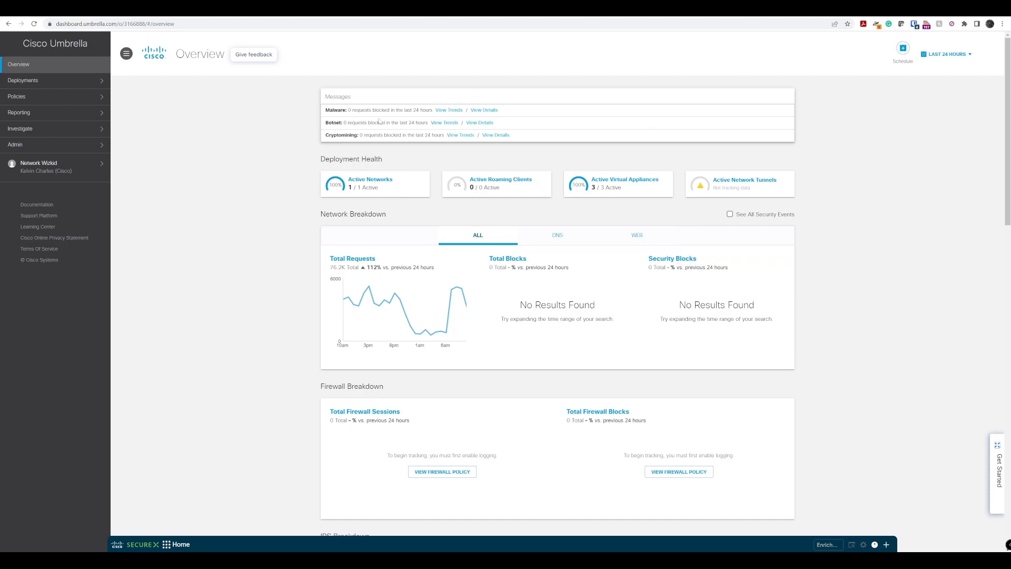
From Deployments > Roaming Computers, download the Windows roaming client zip OpenDNS-URC-win-3.0.343.
click(84, 88)
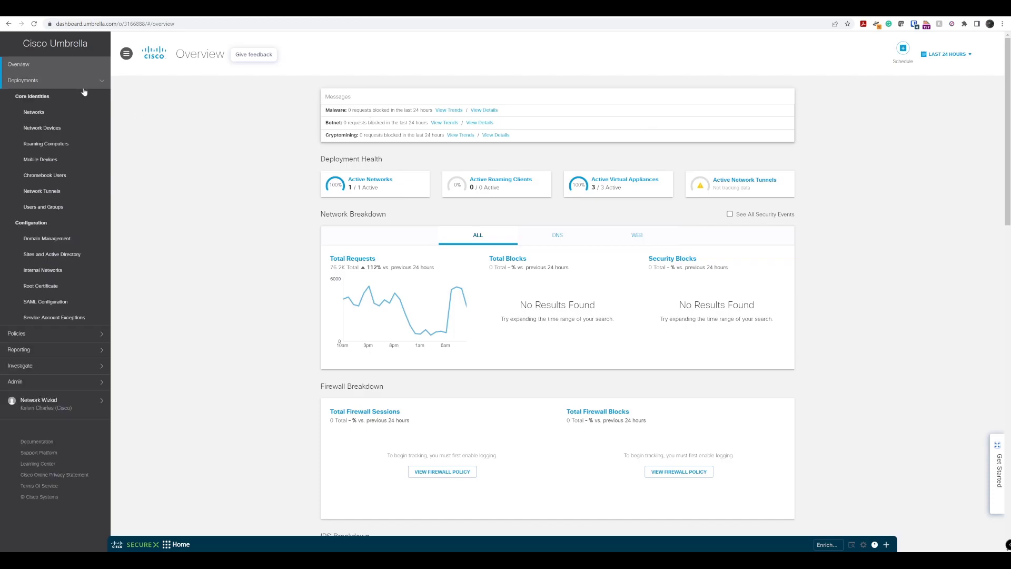
click(80, 146)
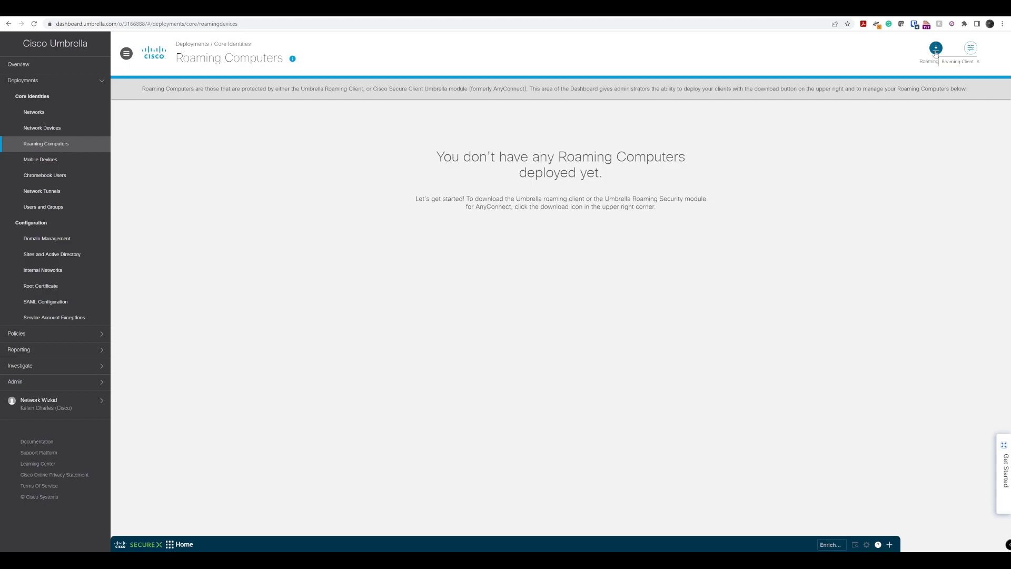
click(936, 49)
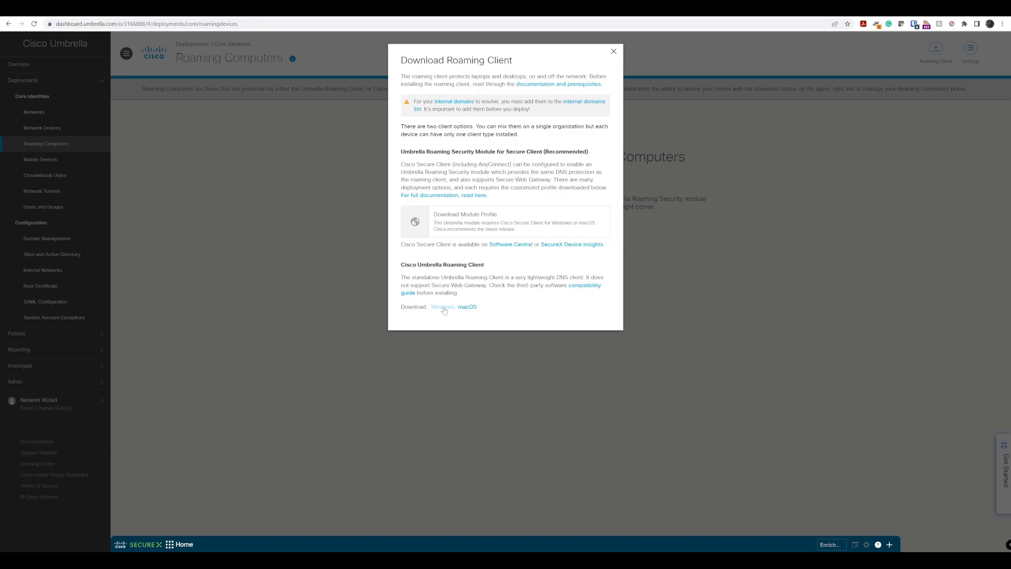
click(443, 308)
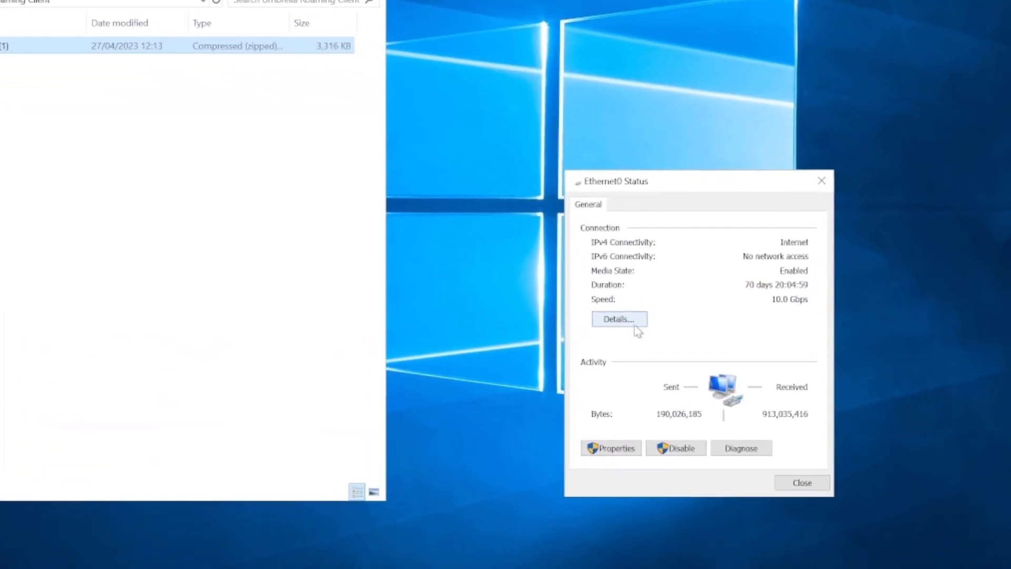
click(634, 324)
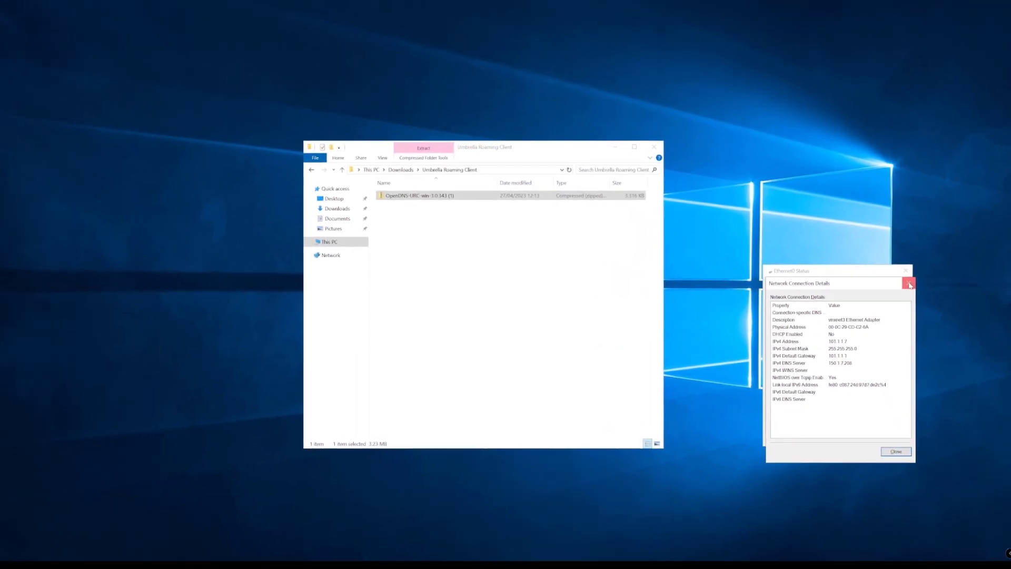
Extract all contents of the downloaded roaming client zip.
click(821, 197)
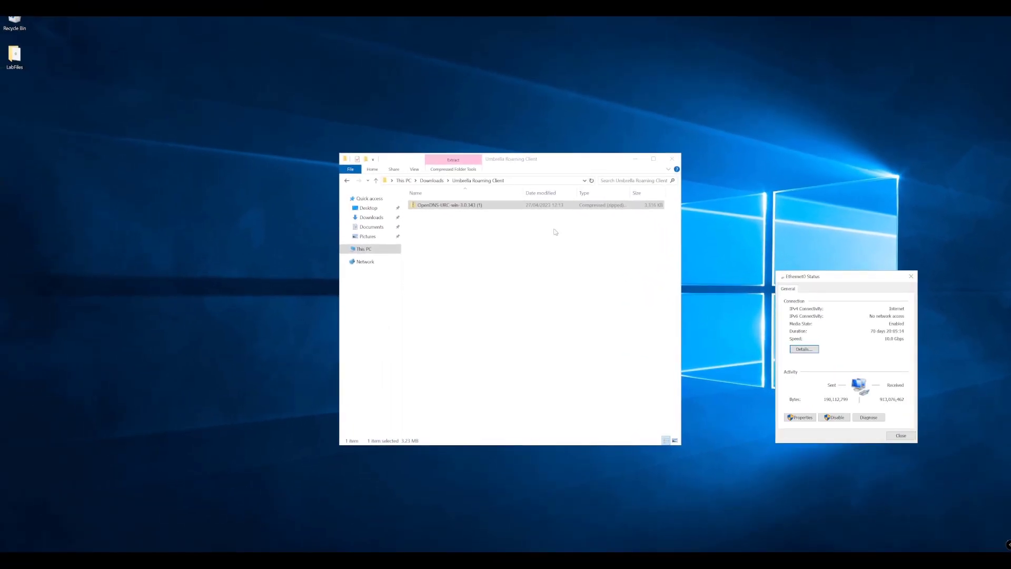
click(466, 207)
right_click(466, 206)
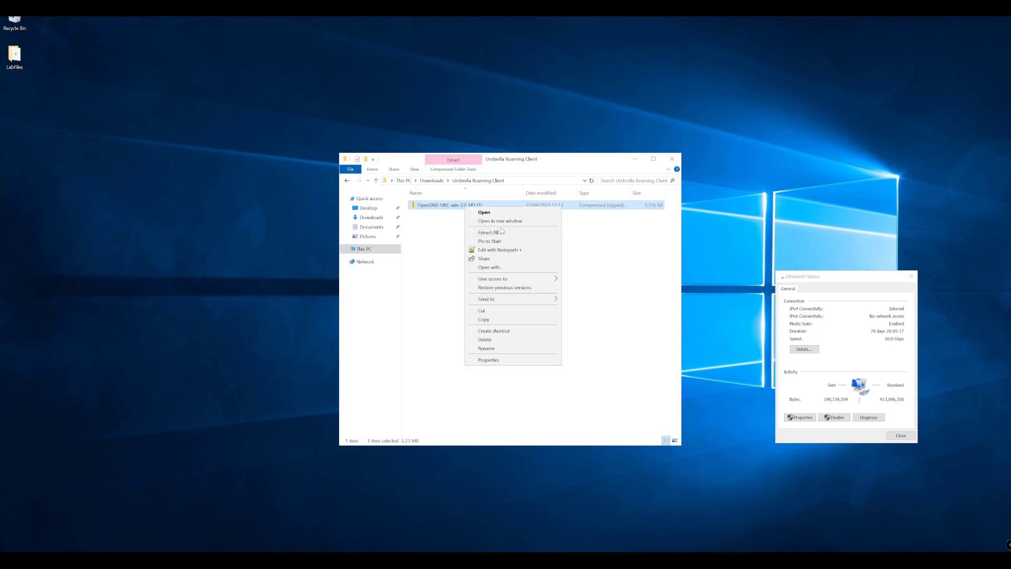
click(495, 233)
click(577, 367)
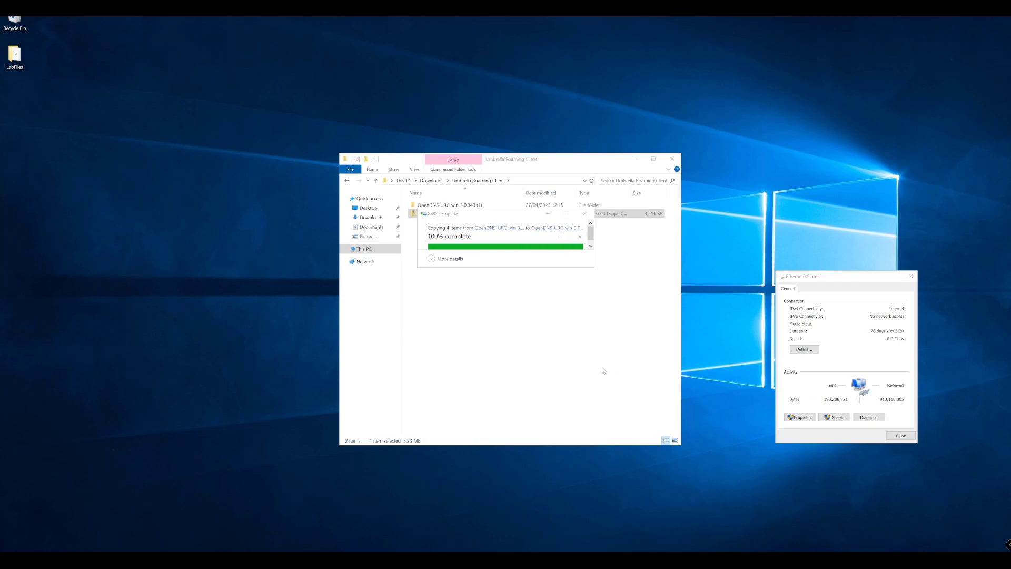
Open the extracted OpenDNS-URC-win-3.0.343 folder and read the readme installation instructions.
click(454, 216)
double_click(454, 216)
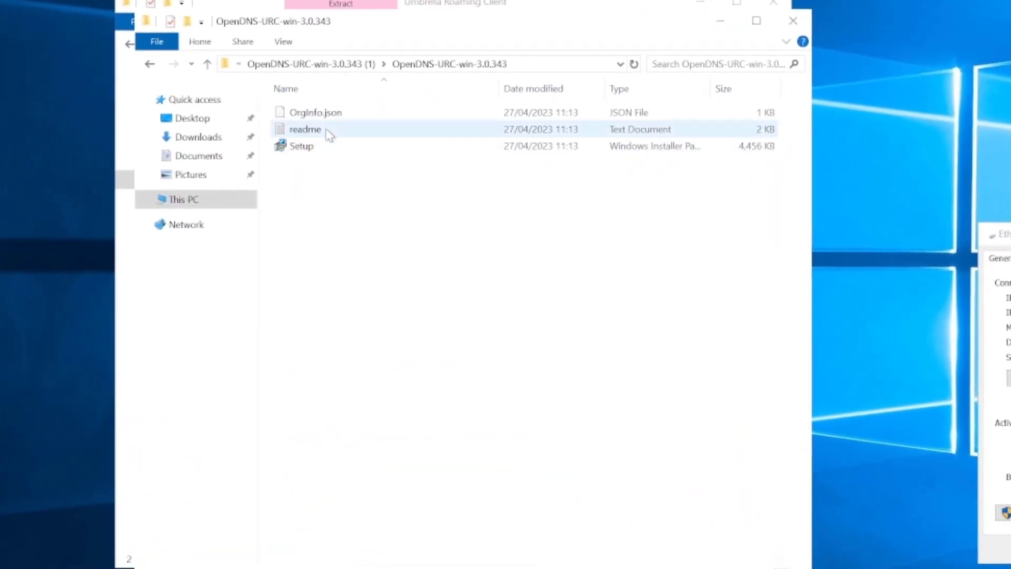
double_click(442, 222)
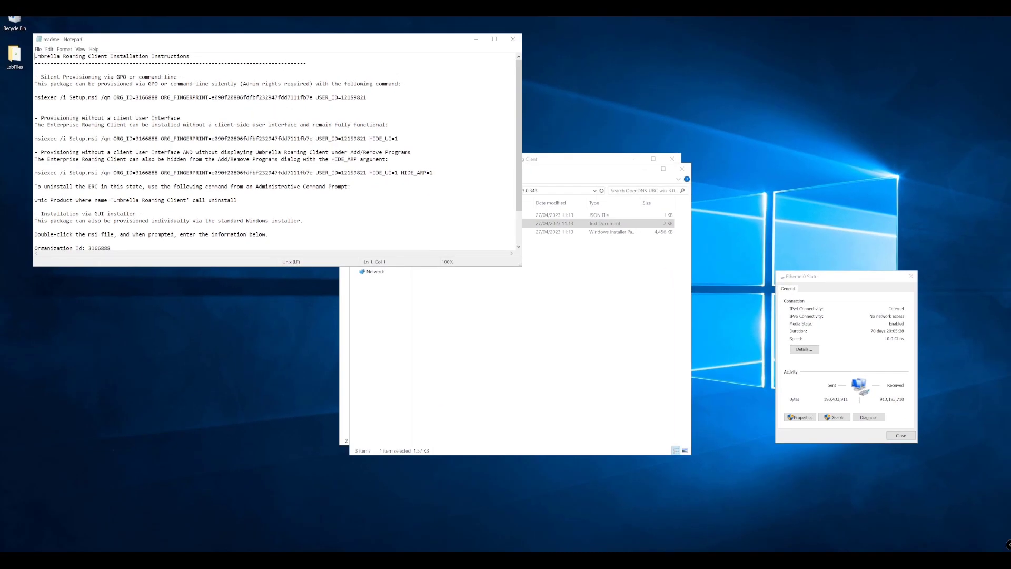
scroll(278, 152, down, 2)
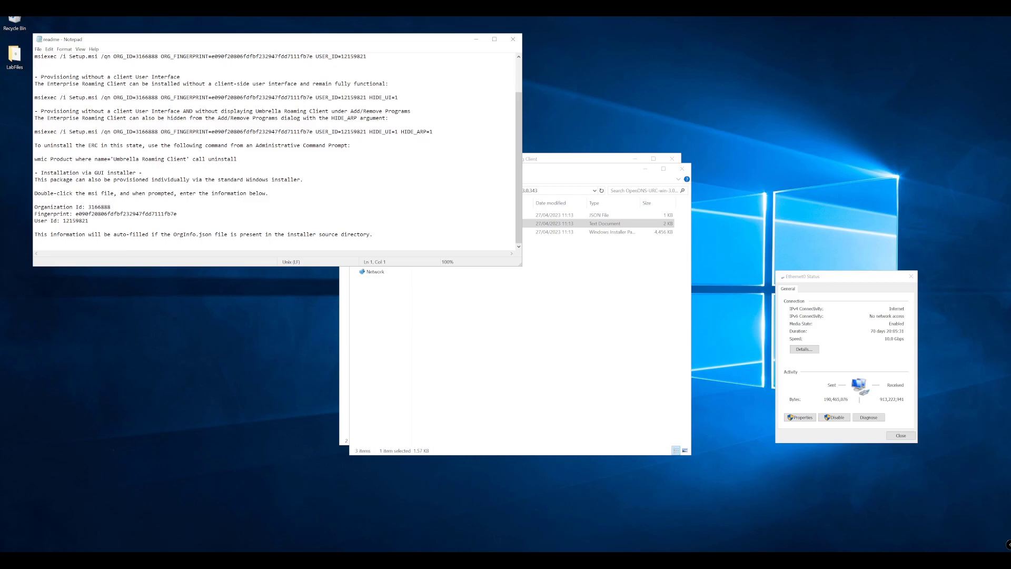
scroll(278, 152, up, 2)
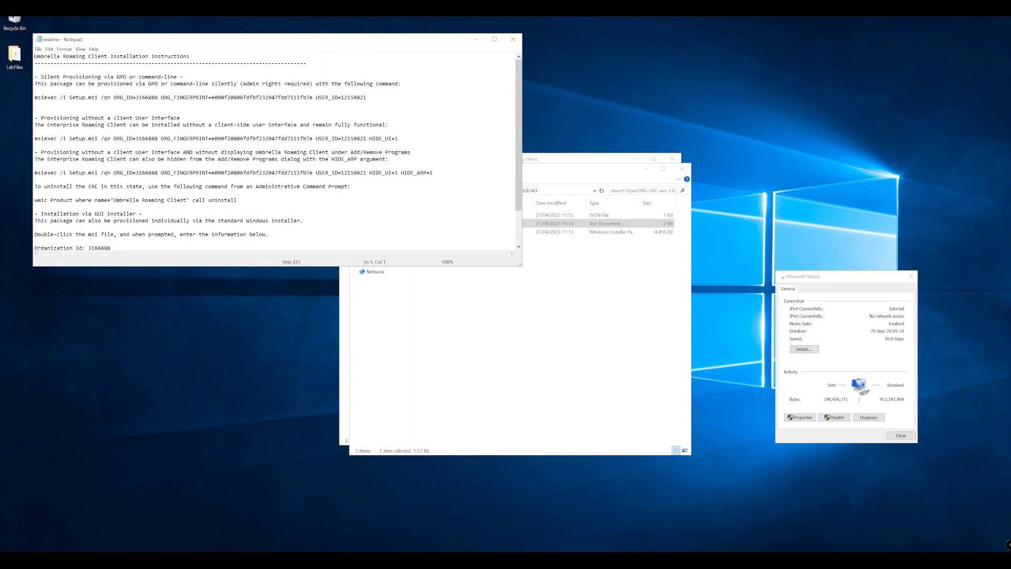
Run Setup and install the Umbrella Roaming Client to the default folder, then finish the wizard.
click(514, 39)
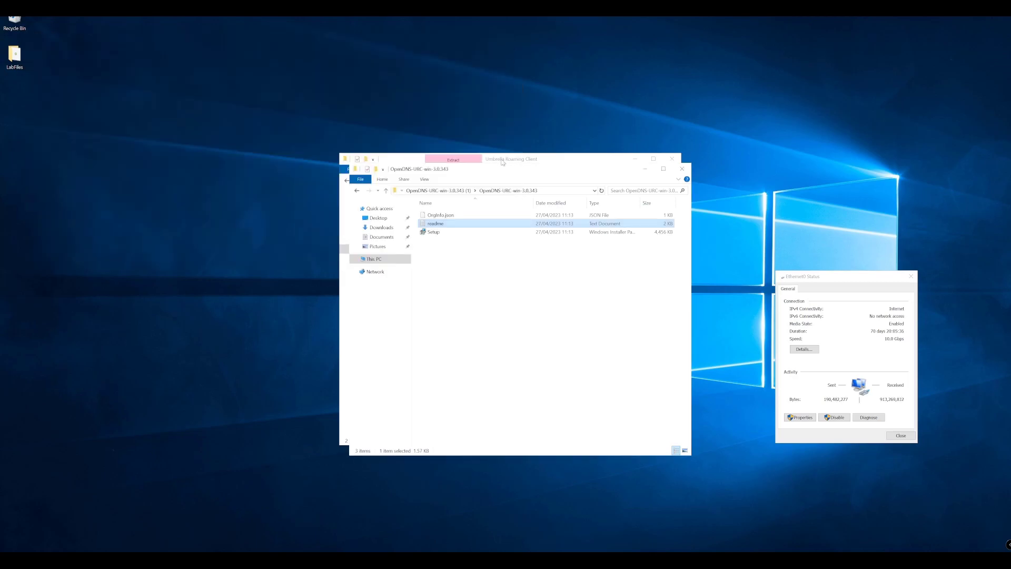
click(433, 234)
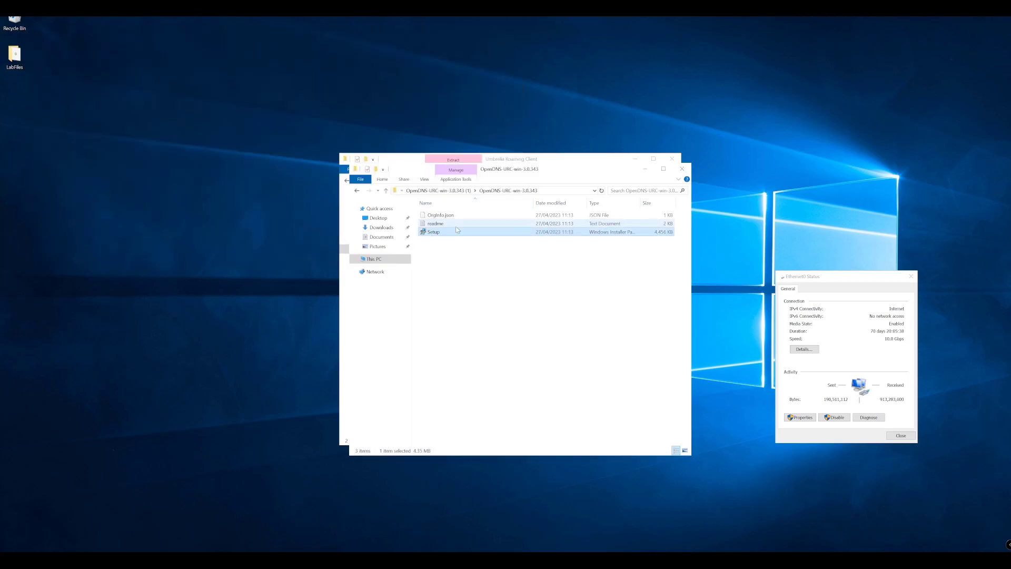
double_click(455, 233)
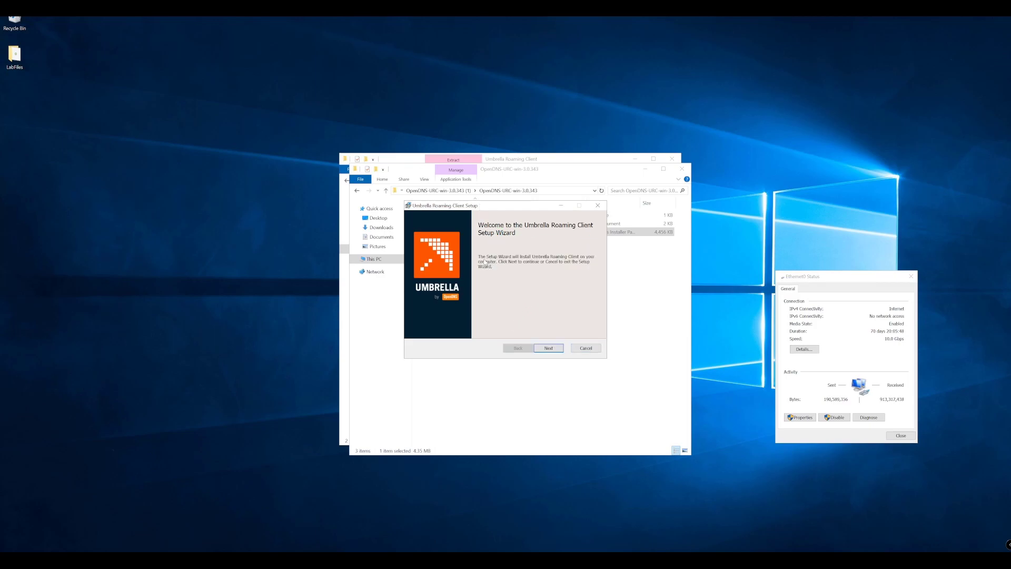
click(548, 348)
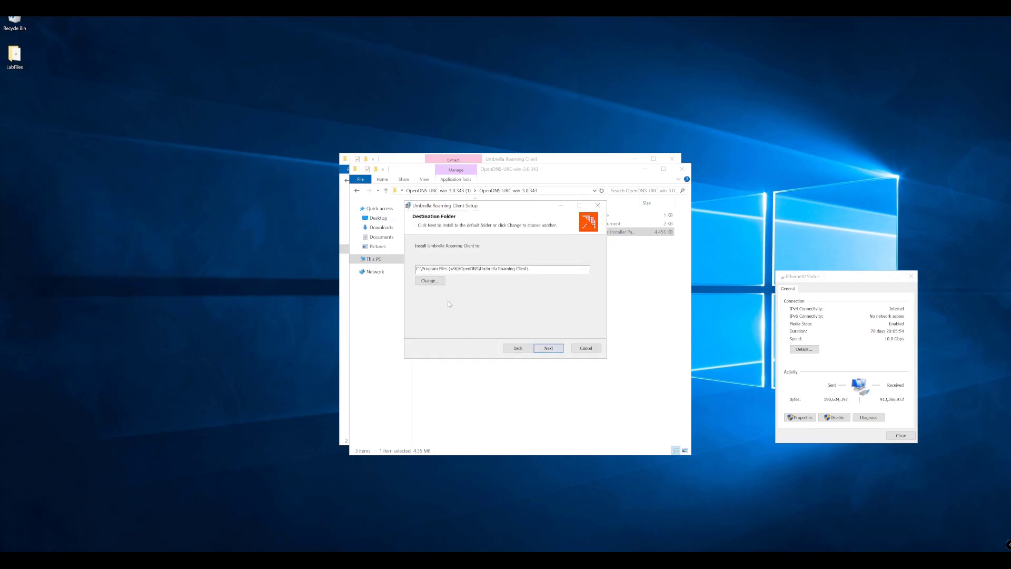
click(548, 348)
click(548, 348)
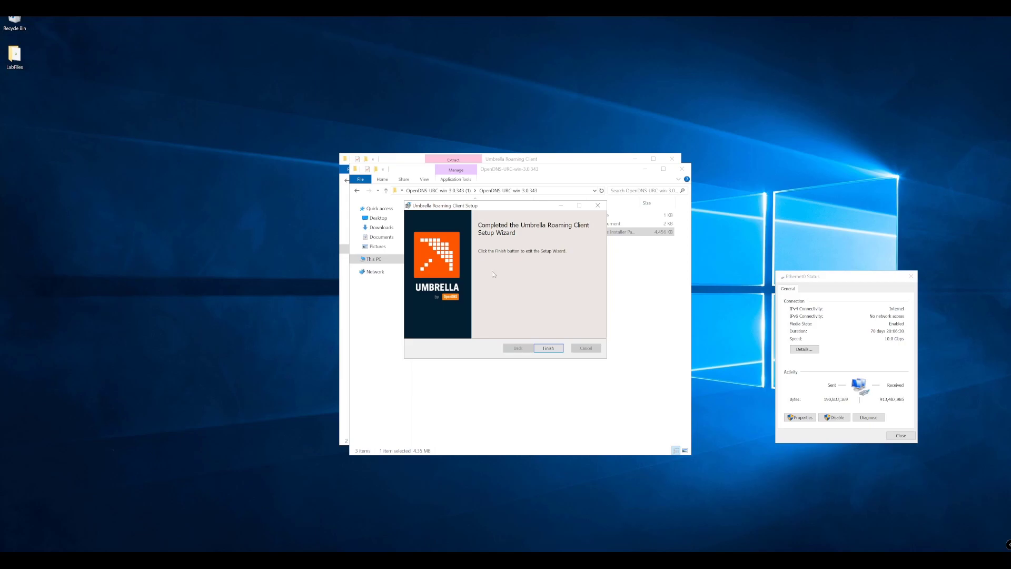
click(549, 348)
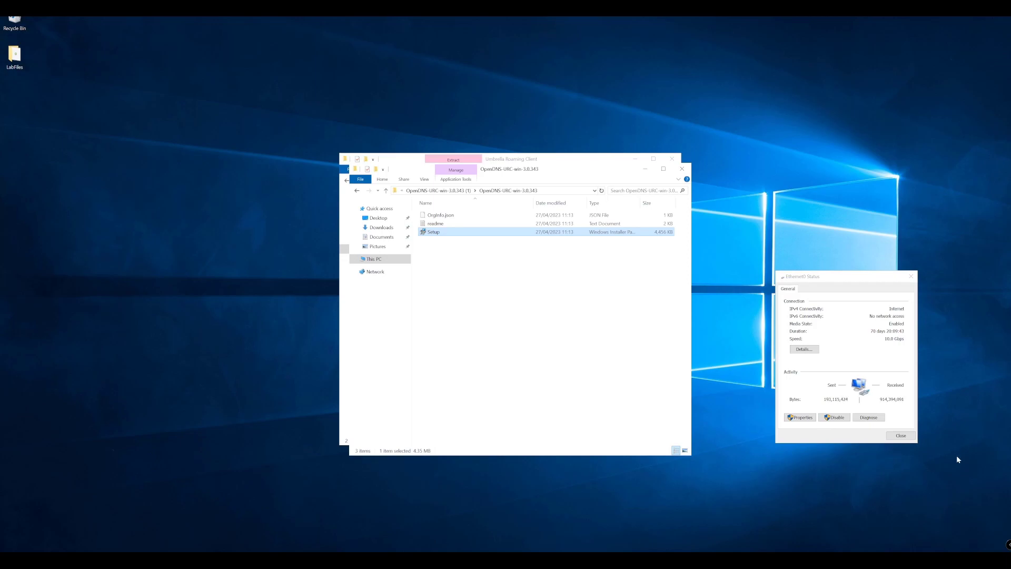
Check the tray Umbrella client status showing IPv4 DNS protected by Virtual Appliance.
click(922, 559)
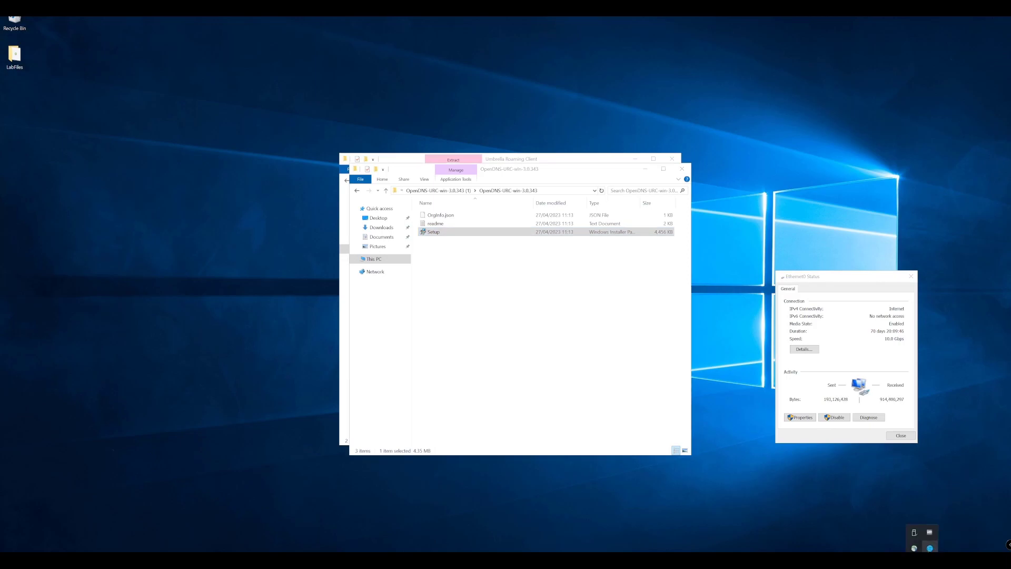
click(931, 548)
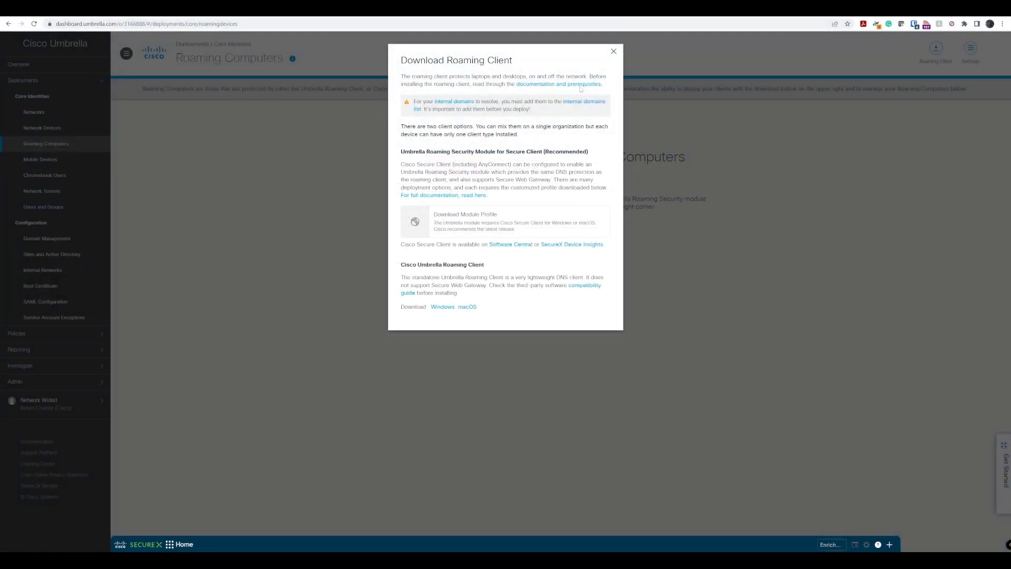
Close the download dialog and reload Roaming Computers to list WIN-EQRD8RNESKO as protected.
click(613, 52)
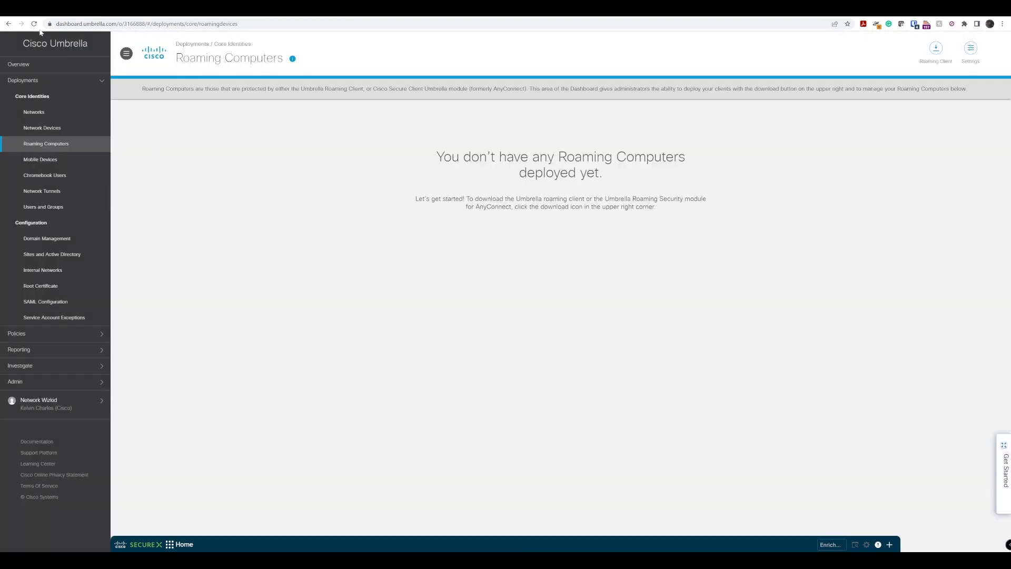
key(F5)
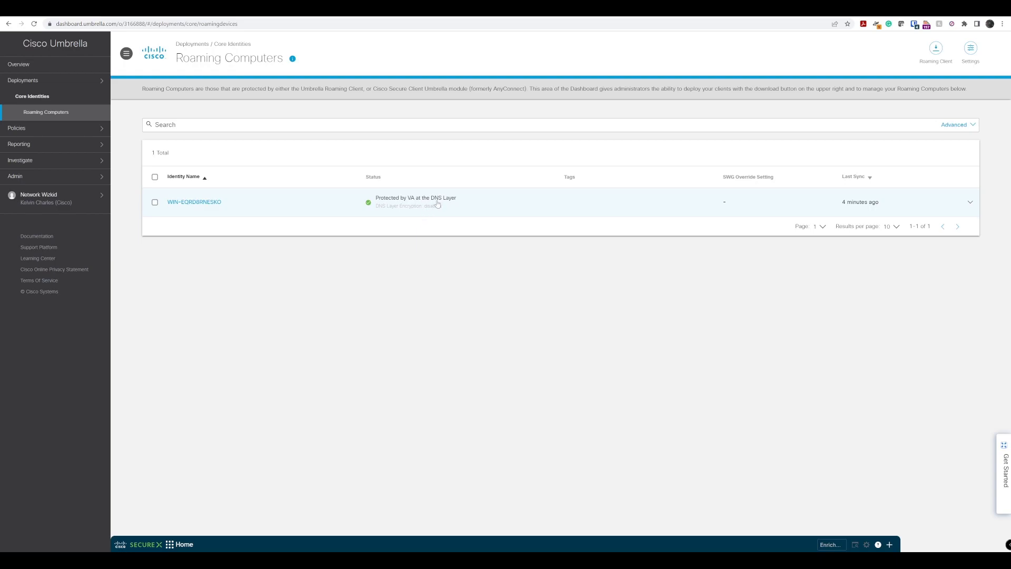
Expand WIN-EQRD8RNESKO details and highlight its Windows 10 OS version.
click(484, 203)
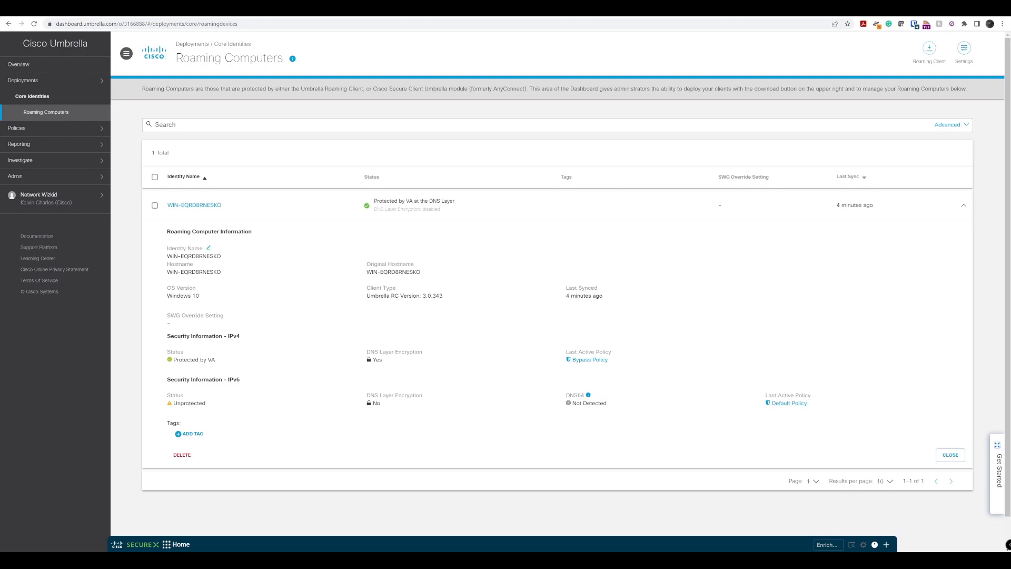
drag(167, 298, 206, 299)
click(199, 435)
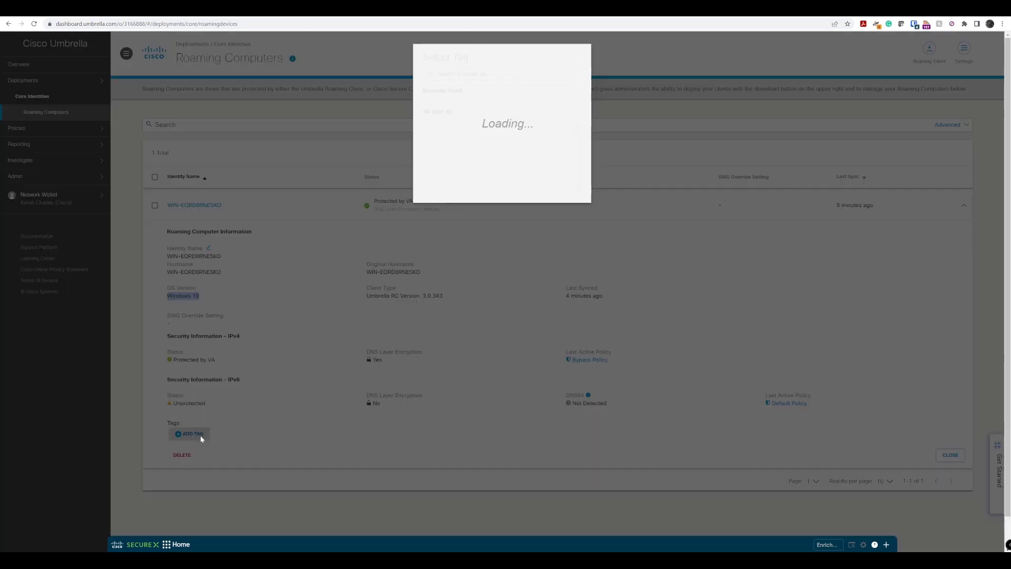
click(490, 76)
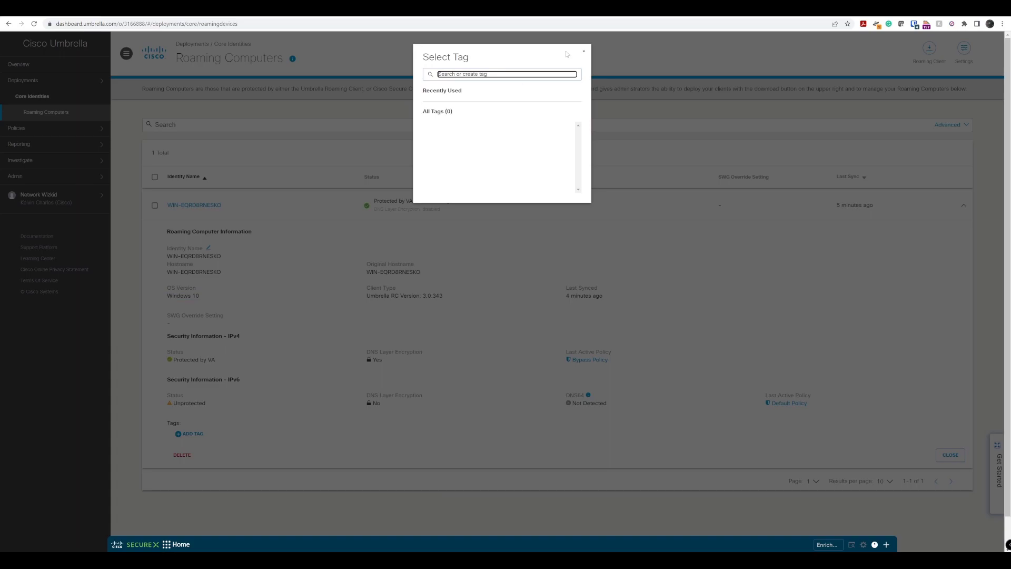
click(583, 51)
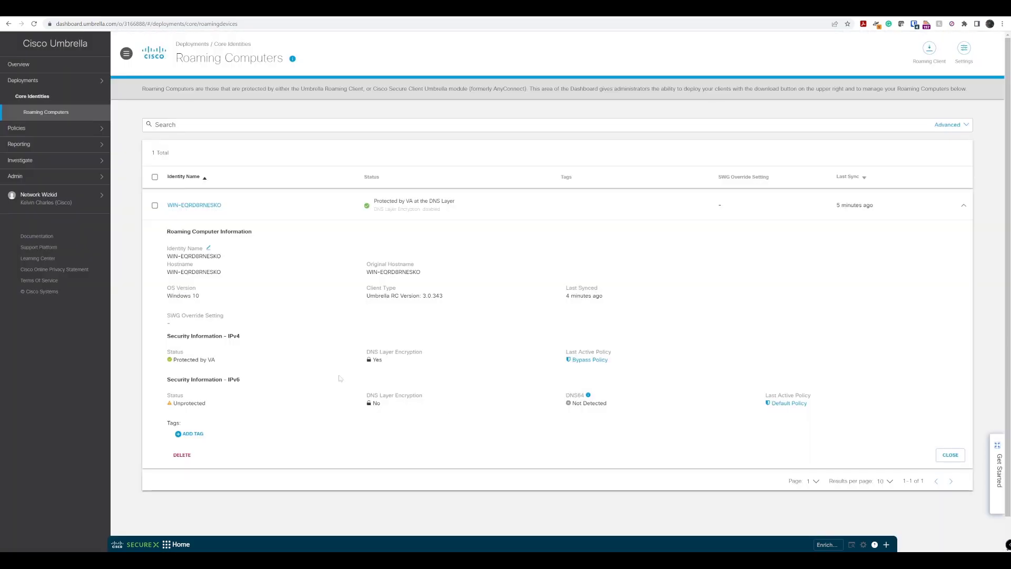